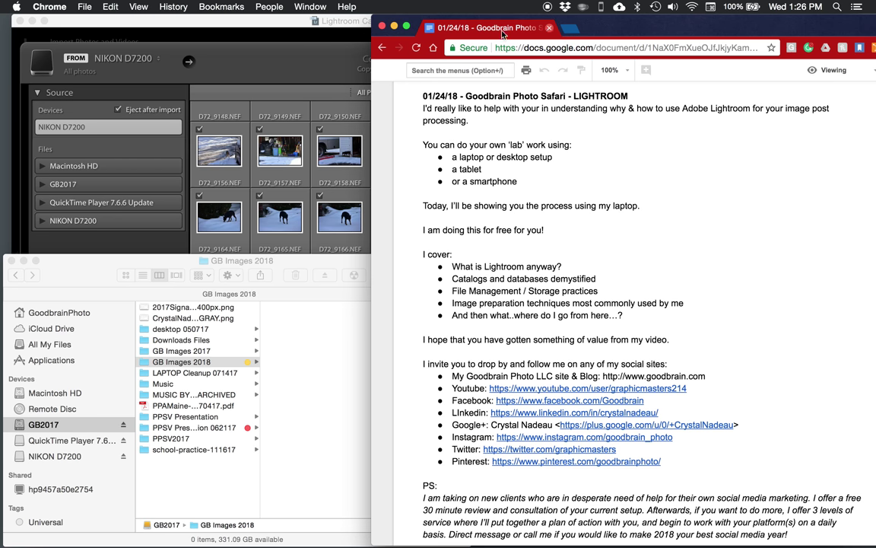
Bring the Import window for the 612 NIKON D7200 photos to the front
click(317, 26)
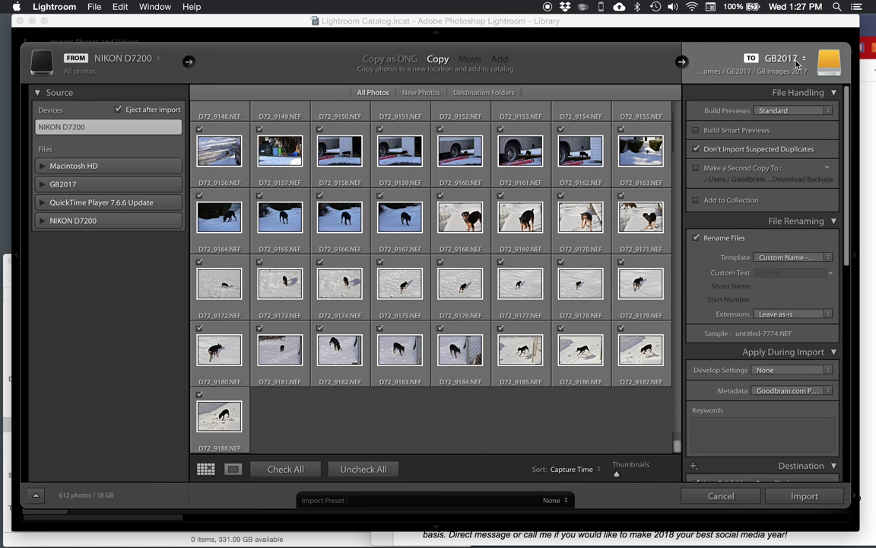
Change the import destination from GB Images 2017 to GB Images 2018 on the GB2017 drive
click(831, 68)
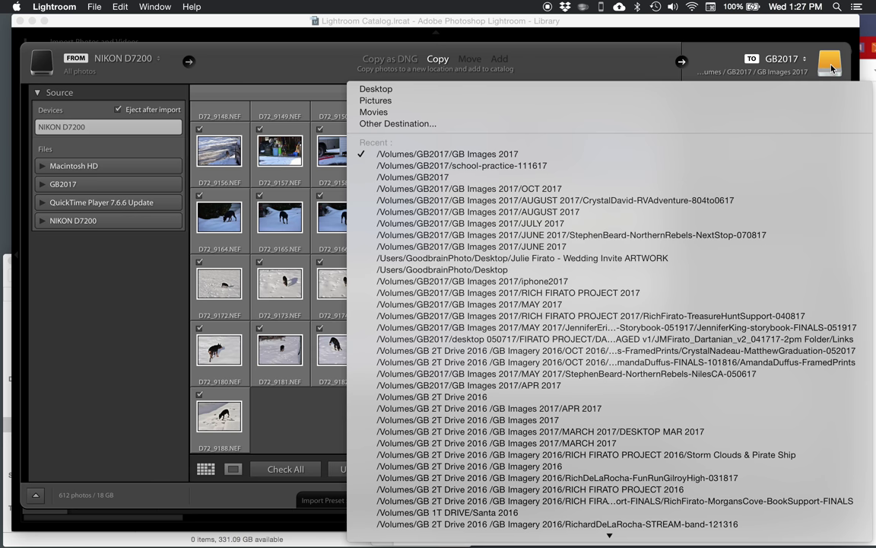
click(401, 125)
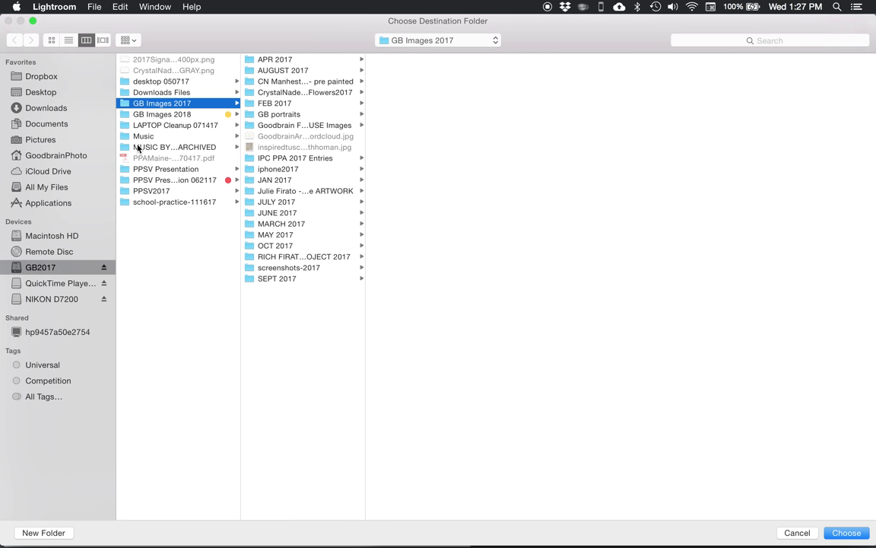
click(171, 114)
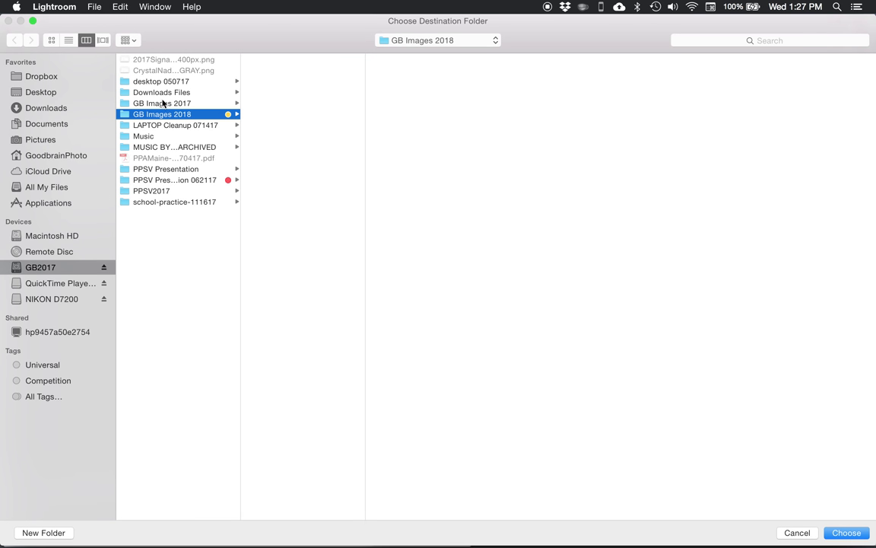
click(149, 102)
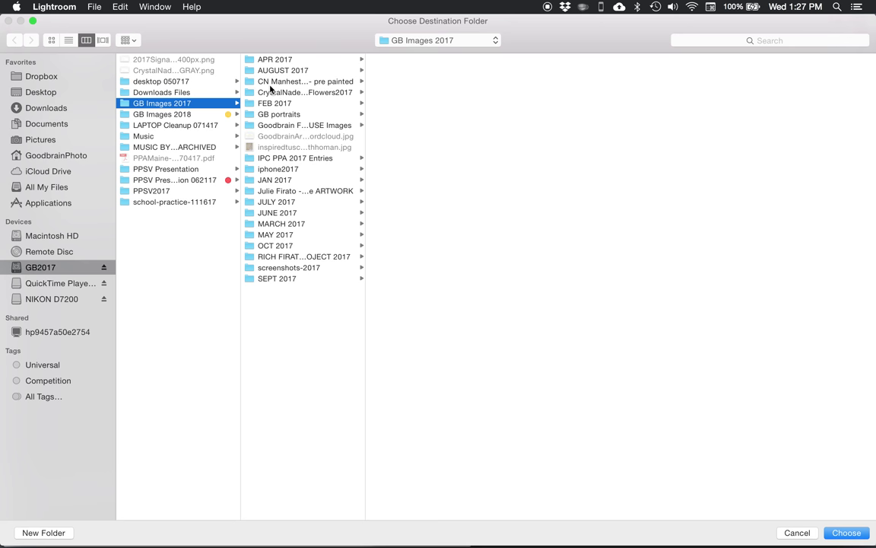
click(164, 113)
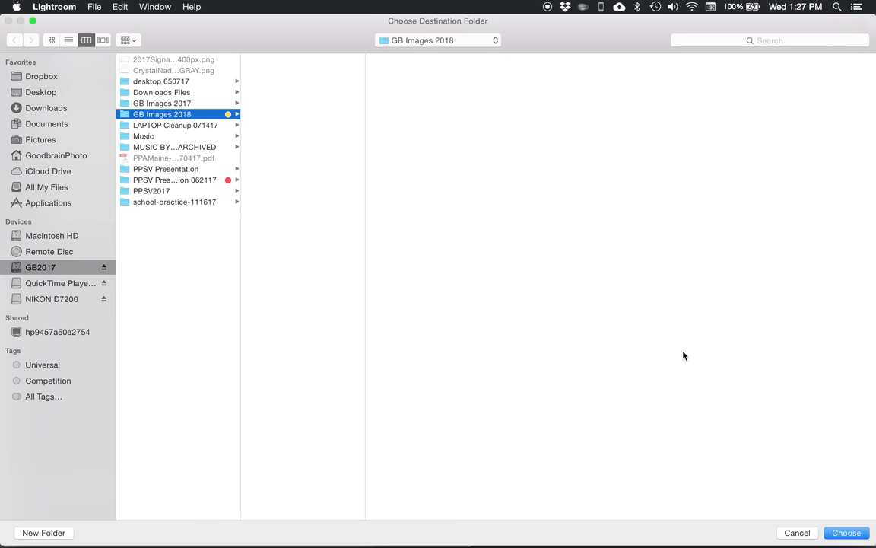
click(851, 535)
click(847, 532)
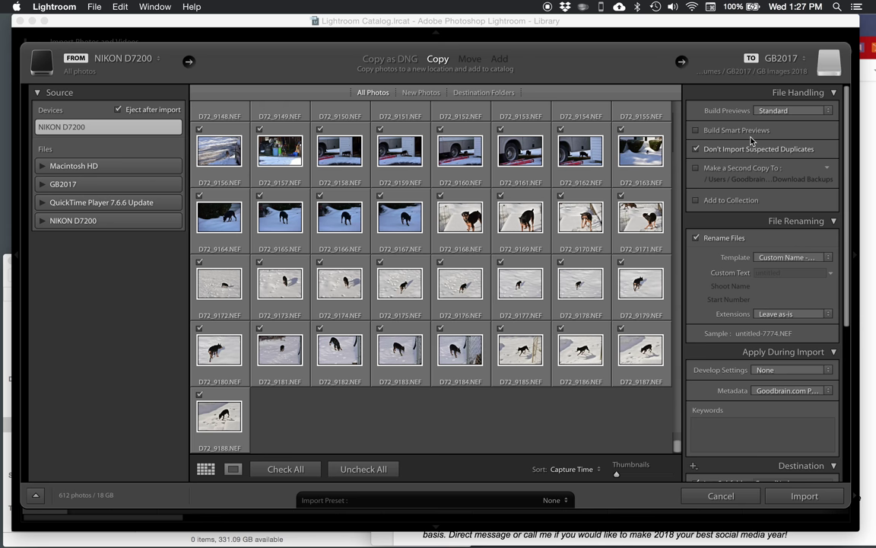
Scroll through the import thumbnail grid, then down the right panel to Destination
scroll(578, 243, up, 10)
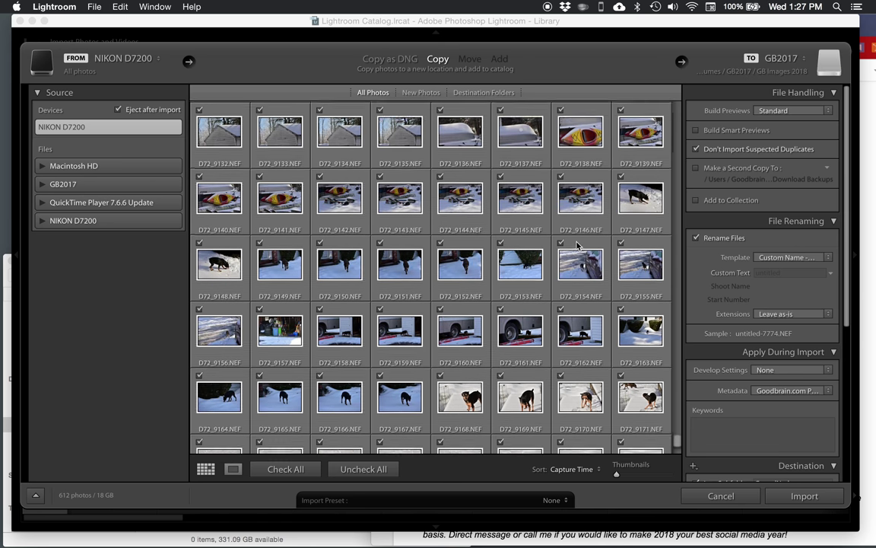
scroll(578, 244, up, 14)
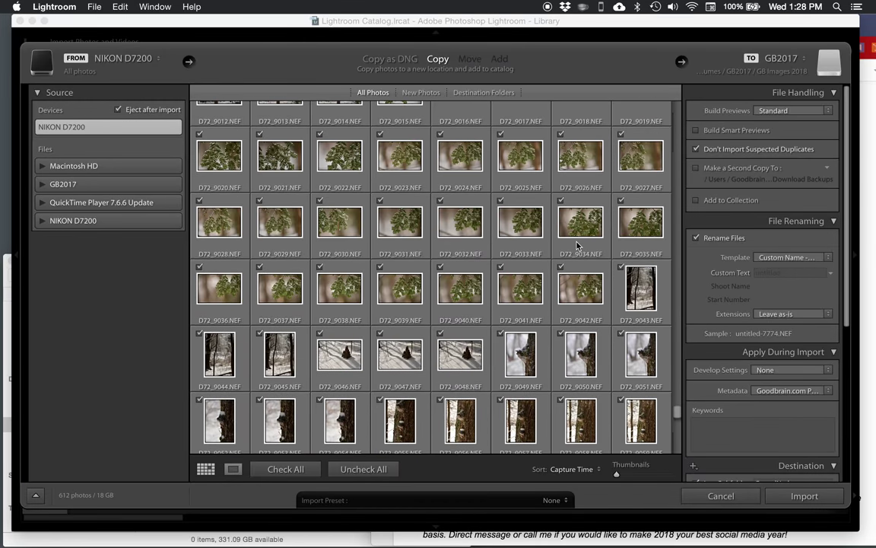
scroll(576, 246, up, 14)
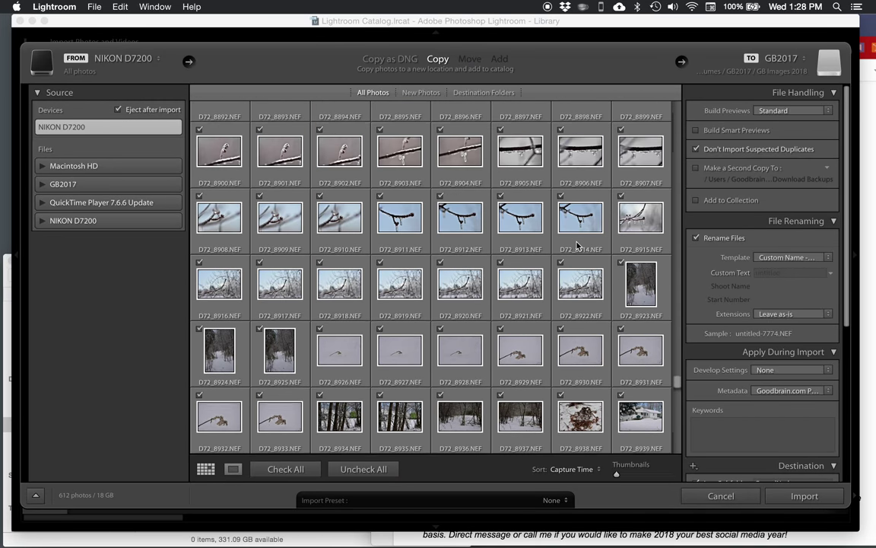
scroll(577, 246, up, 15)
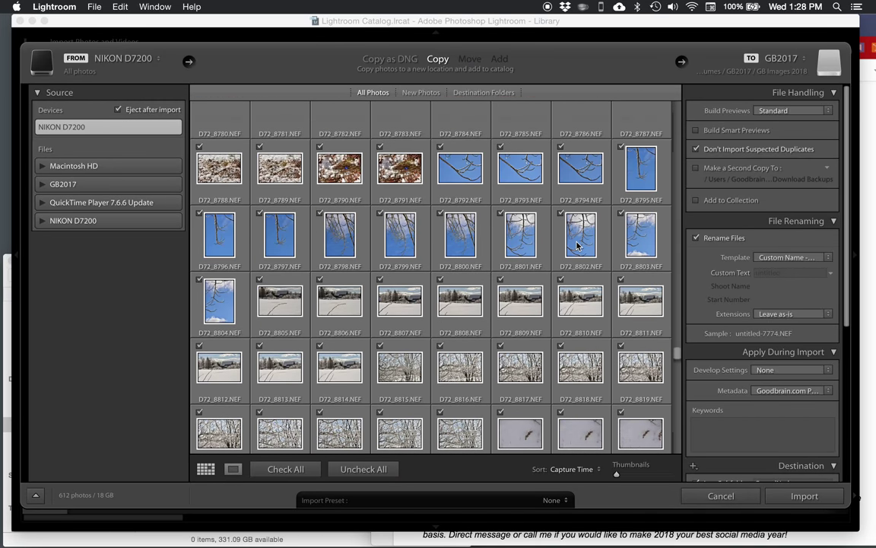
scroll(577, 245, up, 14)
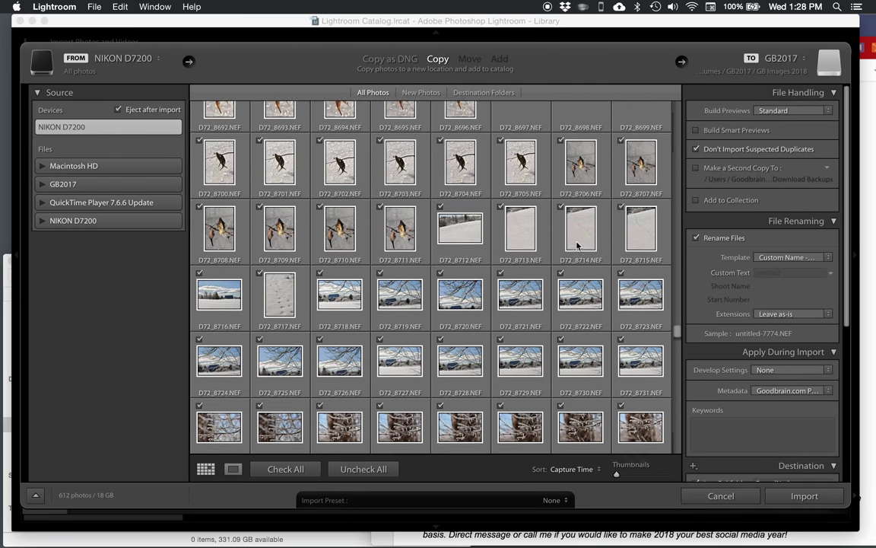
scroll(577, 245, up, 14)
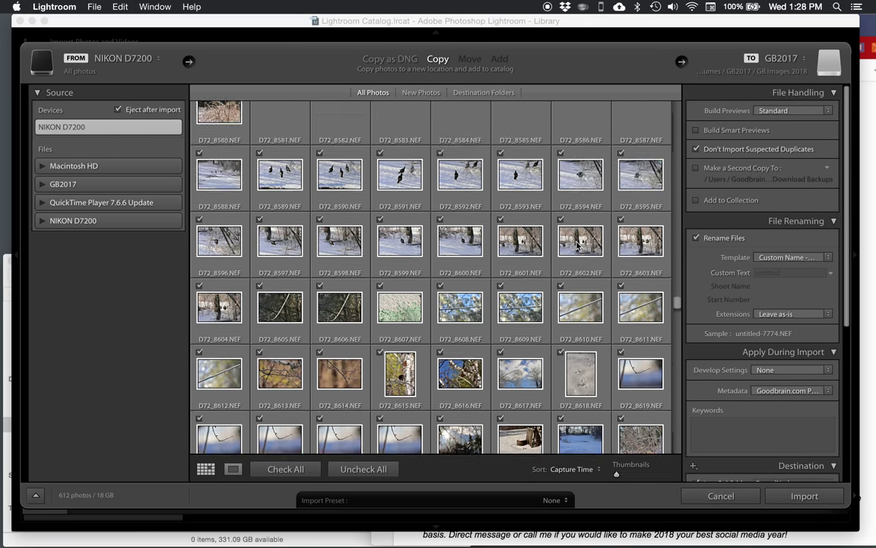
scroll(577, 245, down, 3)
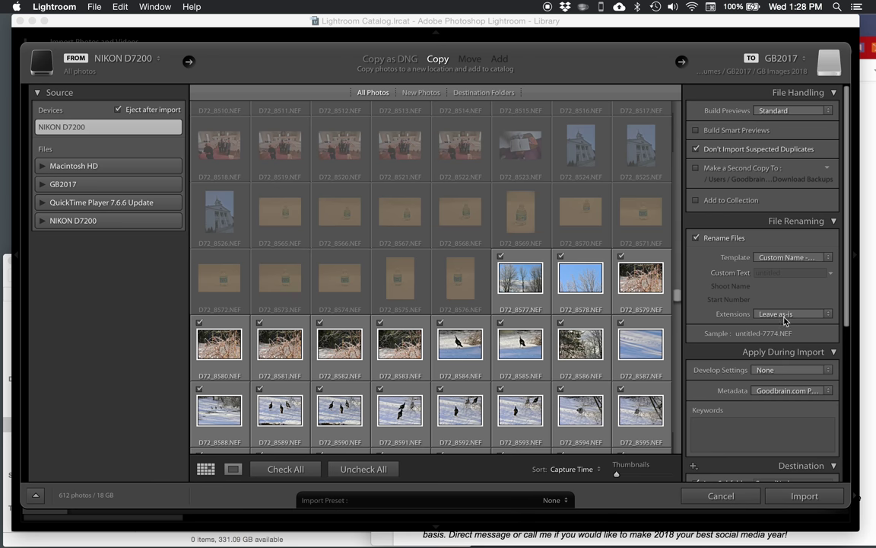
scroll(781, 435, down, 8)
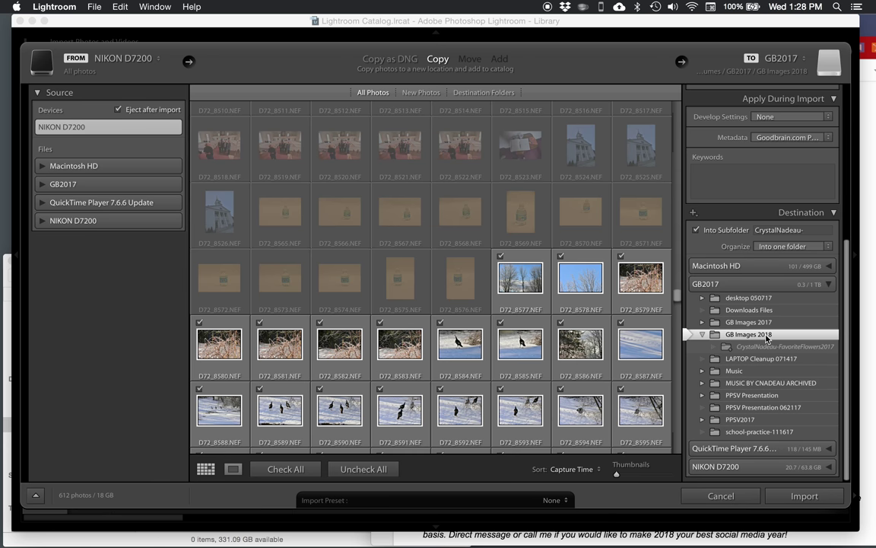
Name the Into Subfolder 'GB-PhotoSafari-Snowshoeing-012418', fixing the typo, and copy the name
click(775, 232)
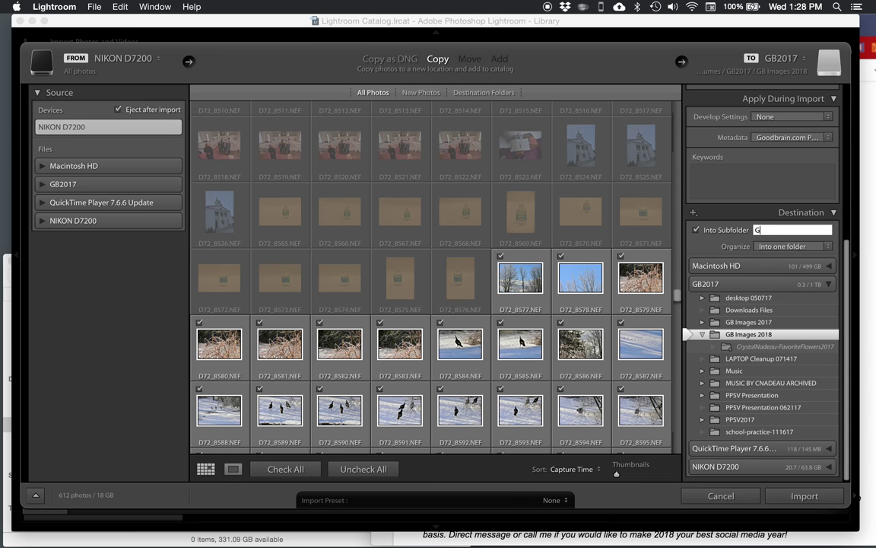
text(GB-PhotoS)
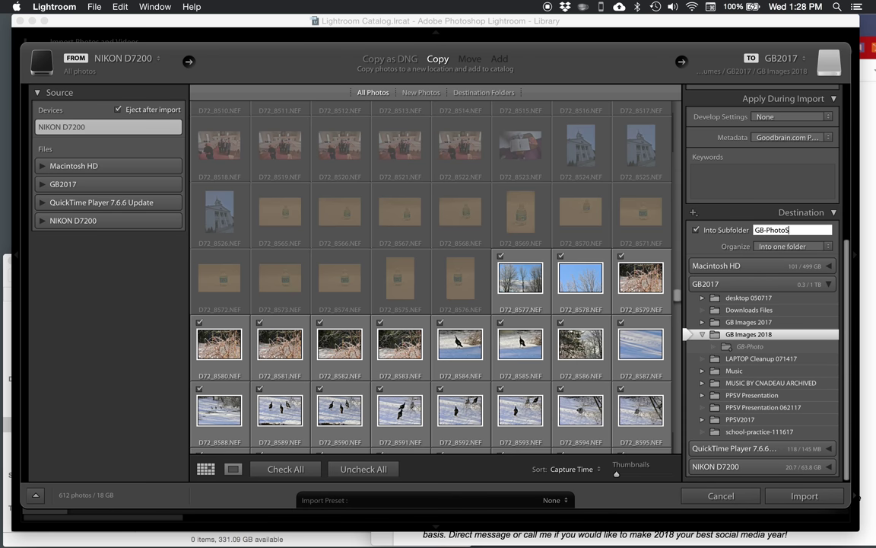
text(afar)
text(-)
text(Snowshin)
key(BackSpace)
key(BackSpace)
text(oeing-01241)
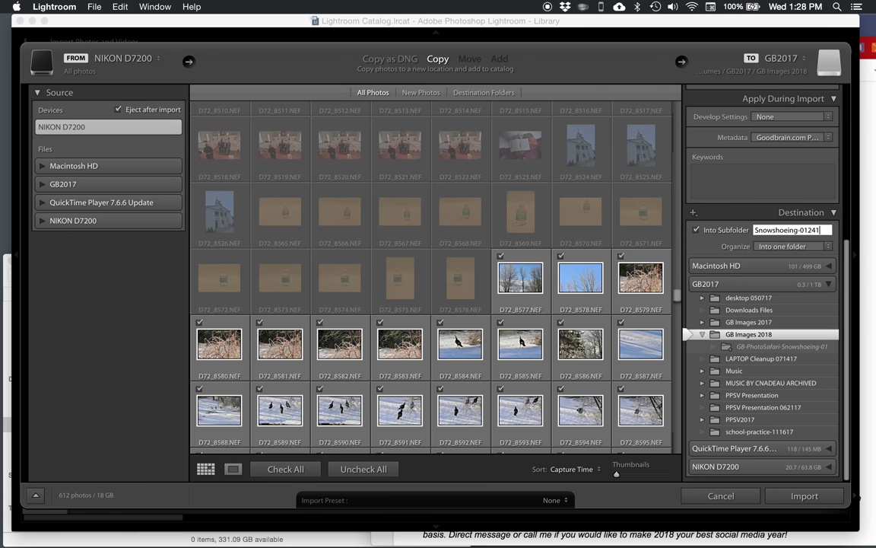
text(8)
key(super+a)
key(super+c)
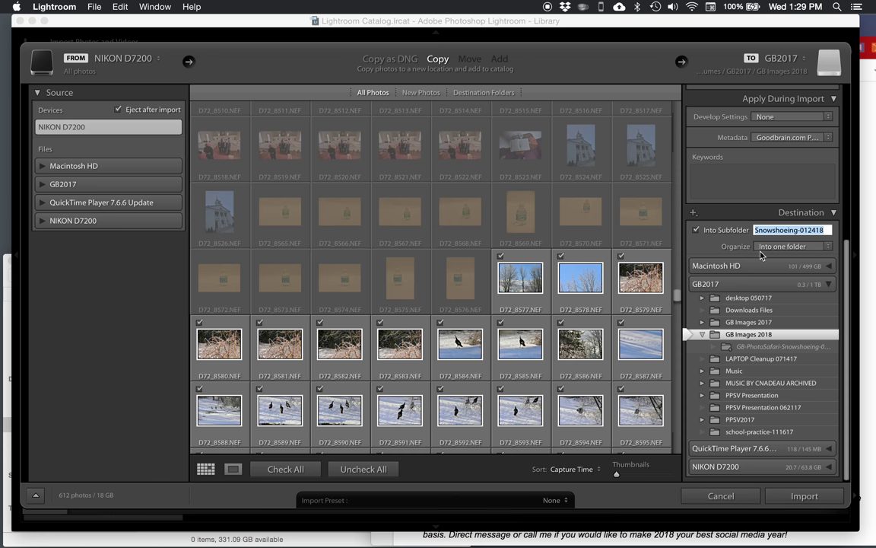
scroll(761, 223, up, 2)
Paste 'Snowshoeing-012418' as the File Renaming custom text and recheck the Destination settings
scroll(761, 229, up, 6)
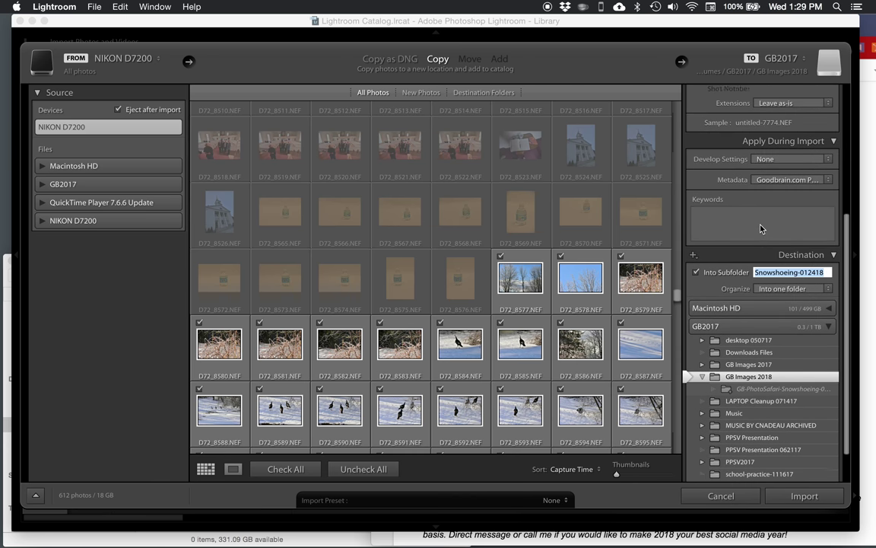
scroll(760, 229, up, 2)
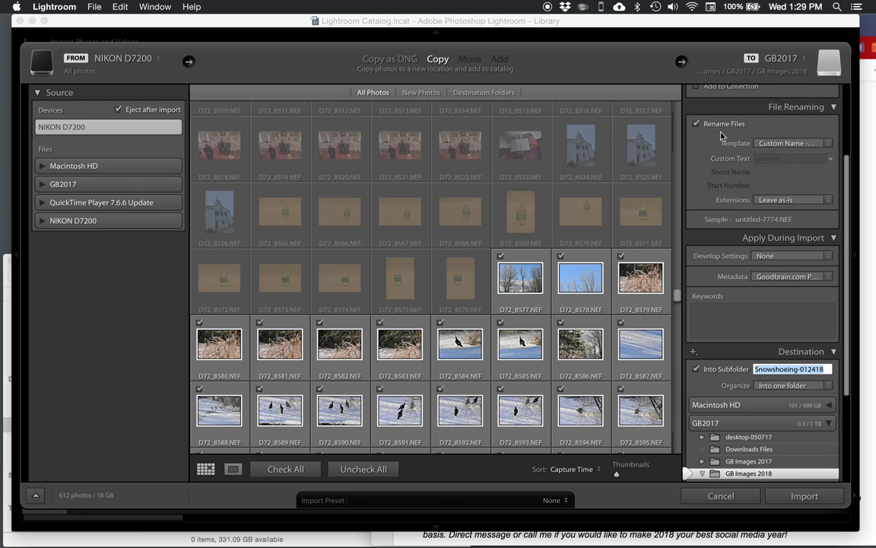
click(769, 159)
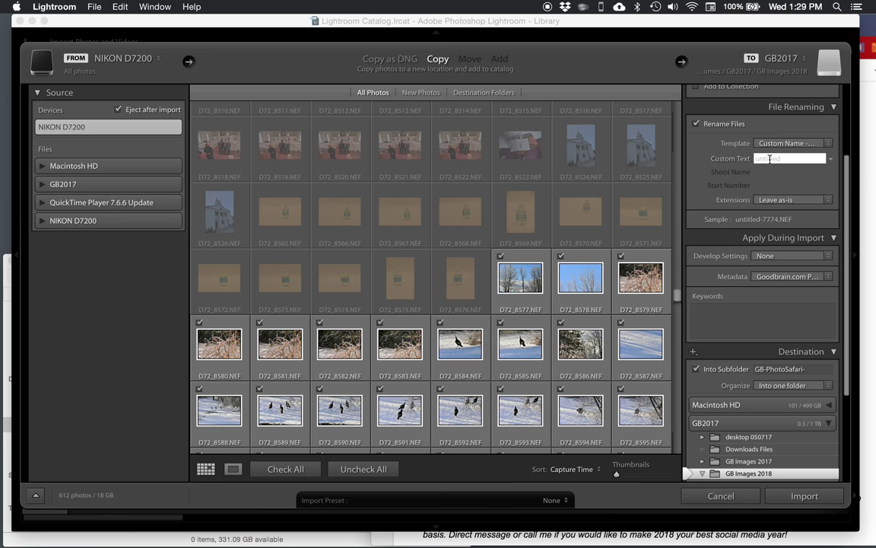
key(super+v)
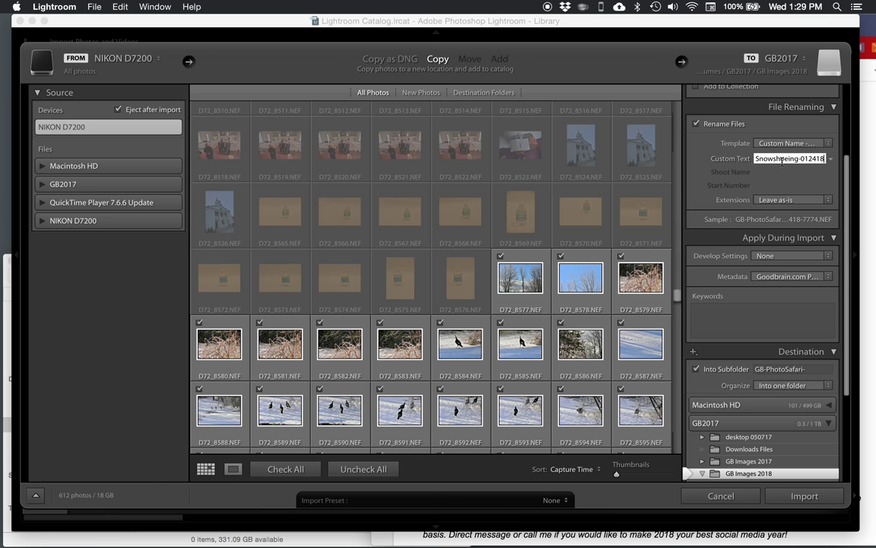
scroll(791, 316, down, 3)
scroll(791, 316, down, 6)
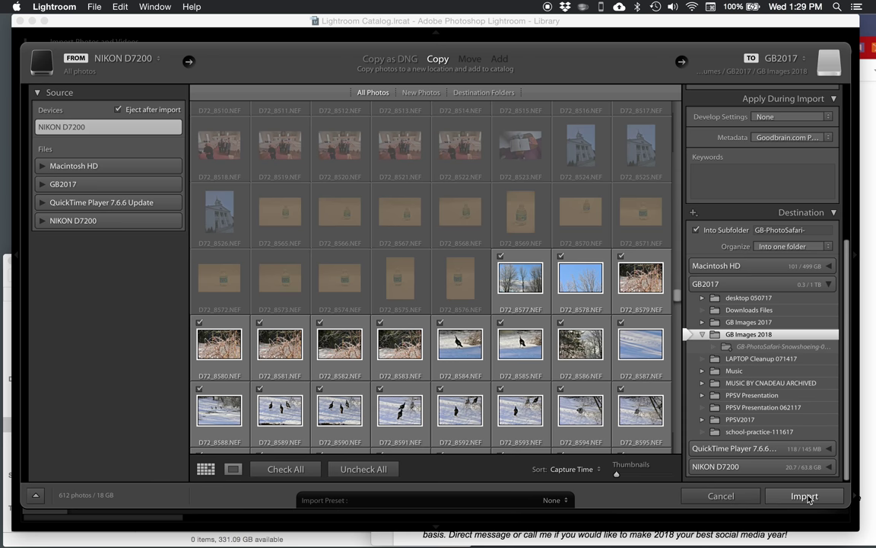
scroll(761, 319, up, 10)
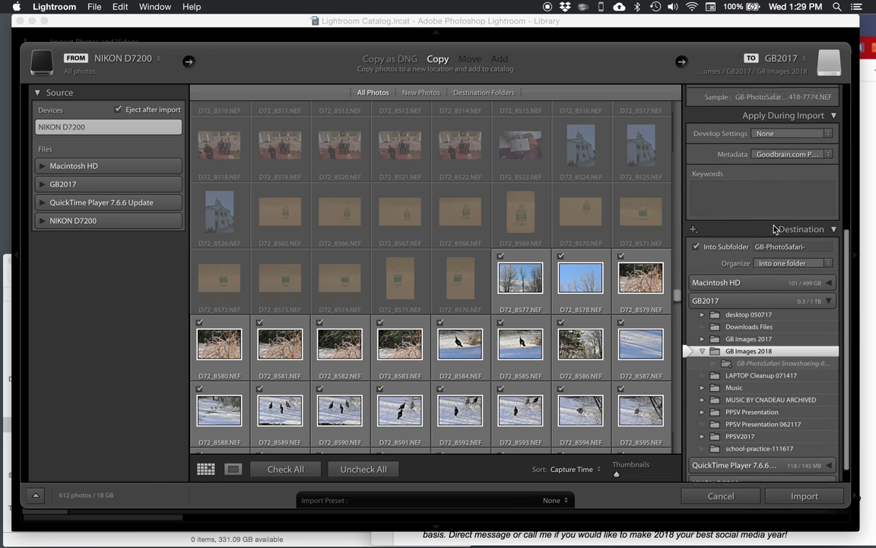
scroll(776, 229, up, 5)
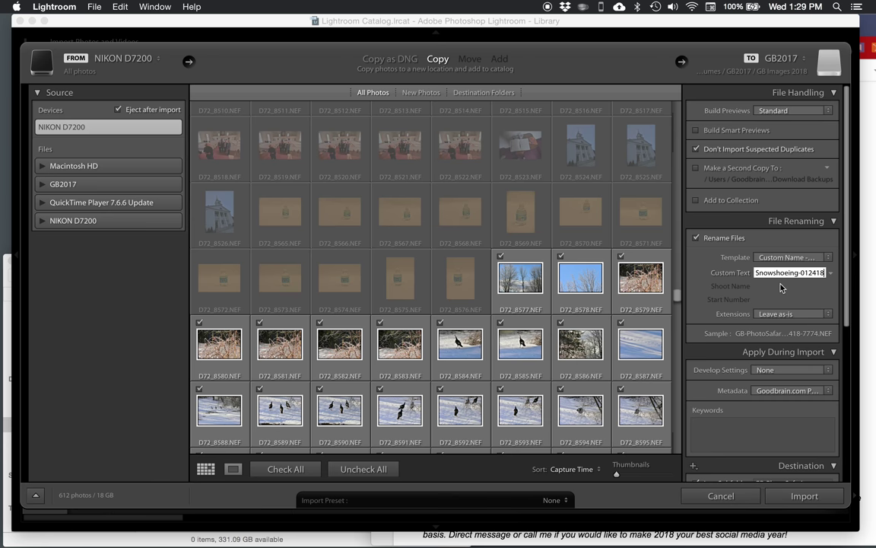
scroll(779, 373, down, 13)
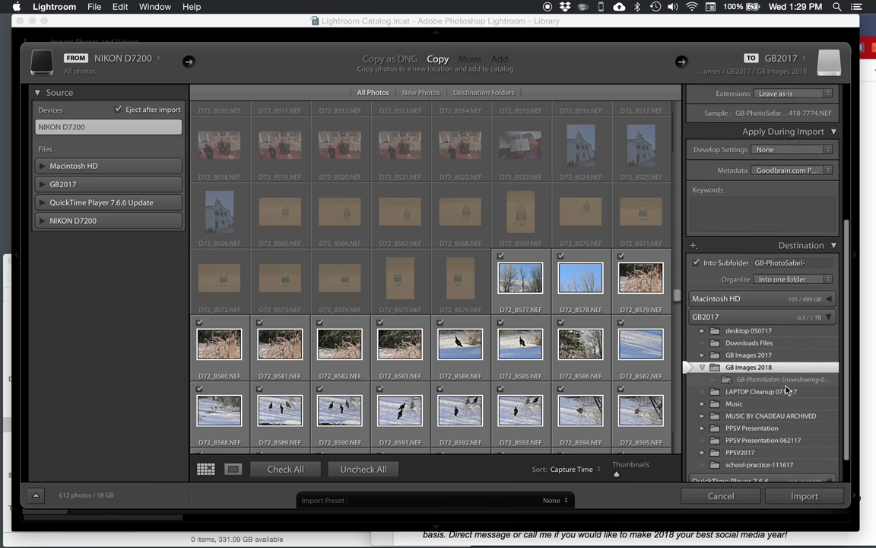
scroll(784, 389, down, 2)
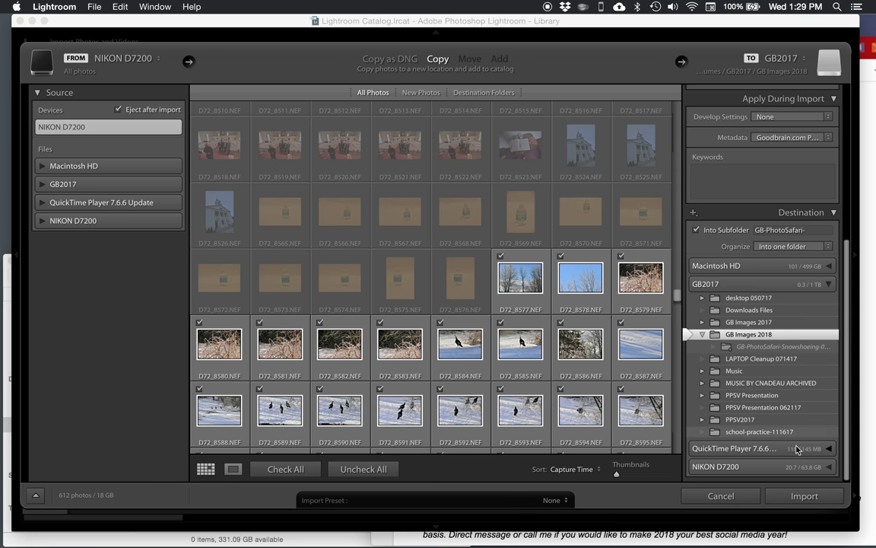
Import the photos and show the first tree photo from GB-PhotoSafari-Snowshoeing-012418 in Loupe view
click(804, 496)
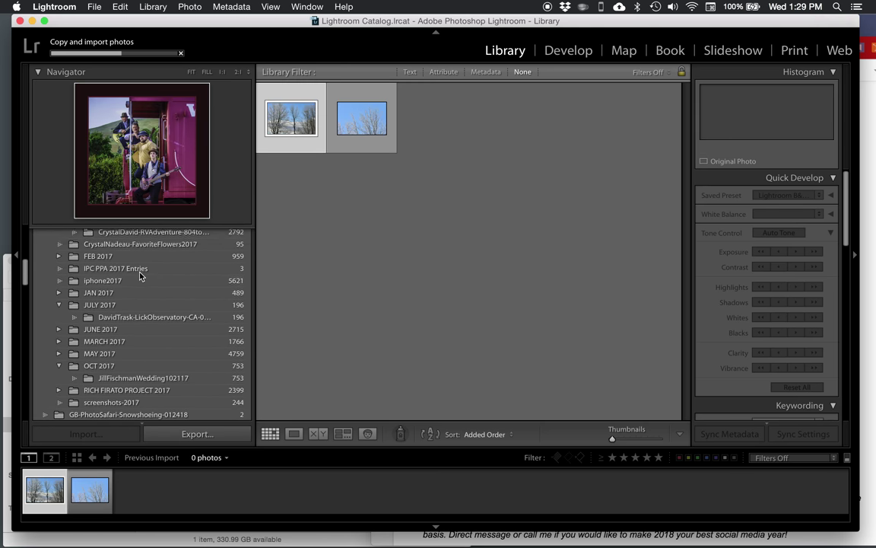
click(45, 235)
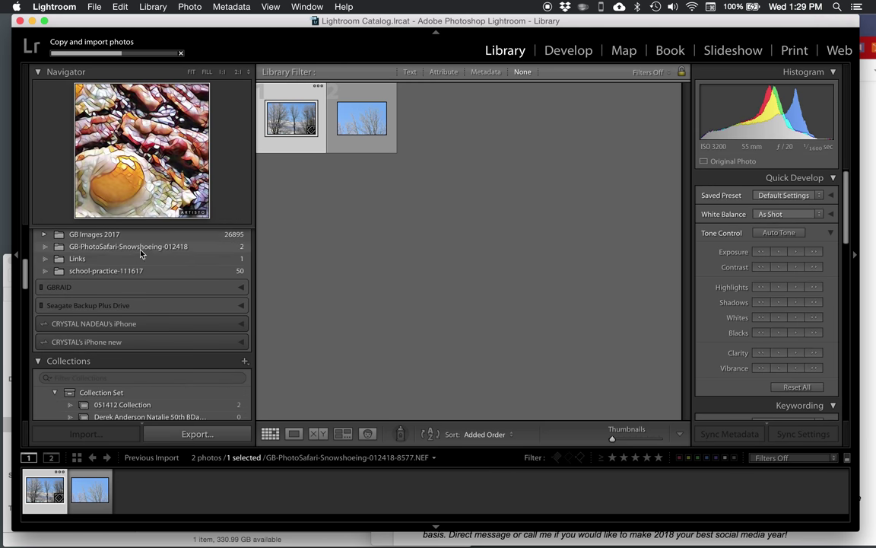
click(108, 247)
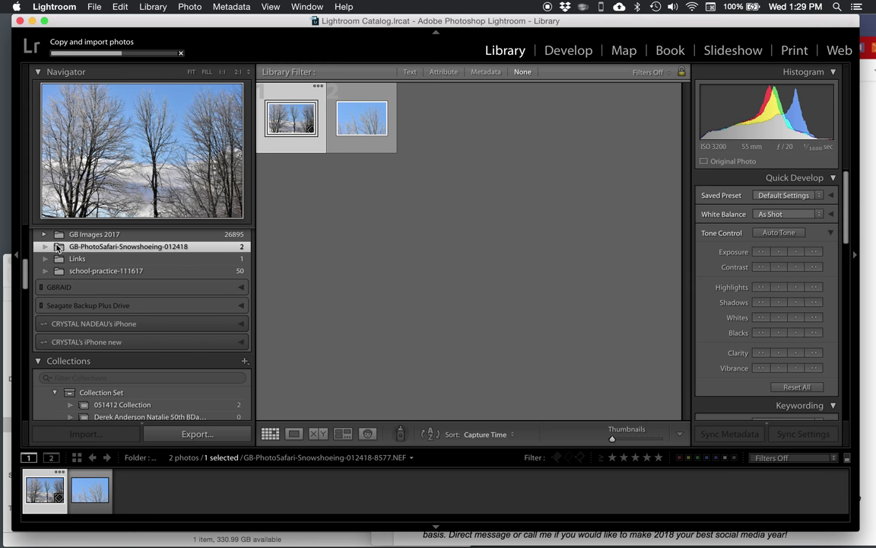
double_click(287, 120)
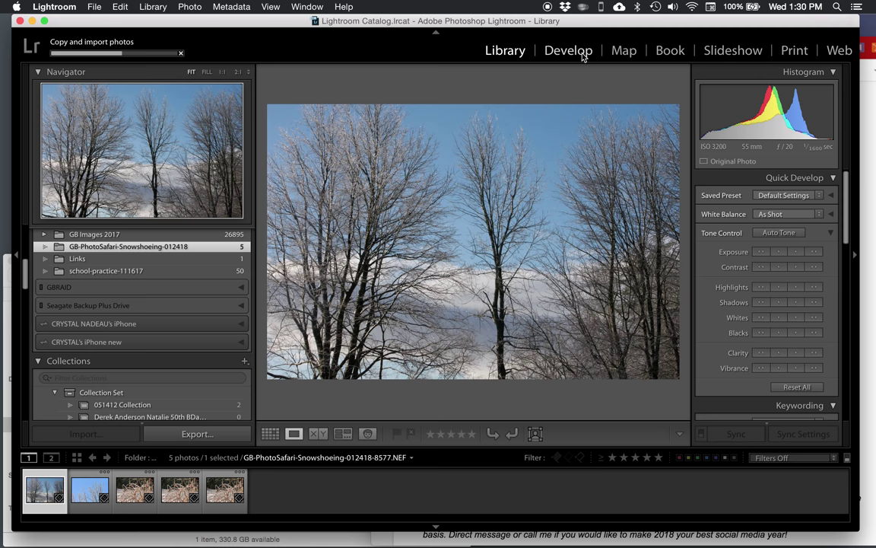
Bring the 01/24/18 Goodbrain Photo Safari - LIGHTROOM notes document in front of Lightroom
click(866, 29)
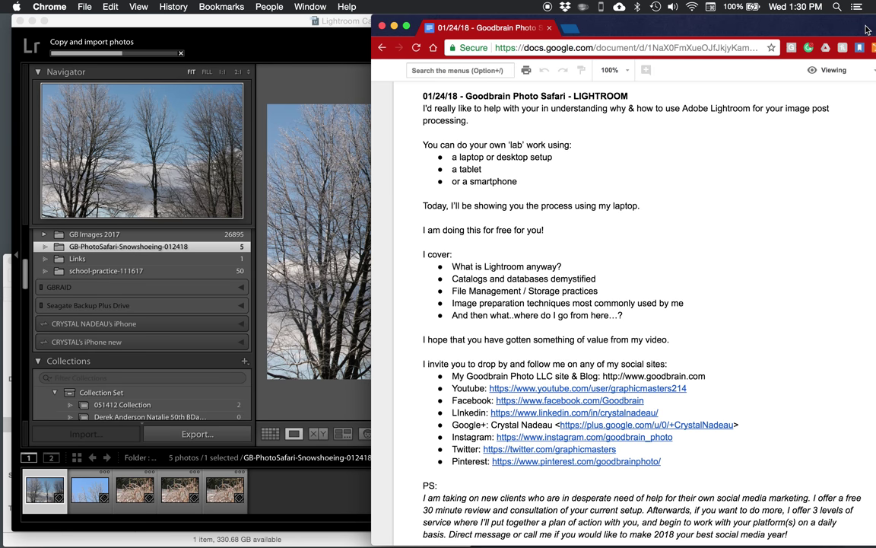